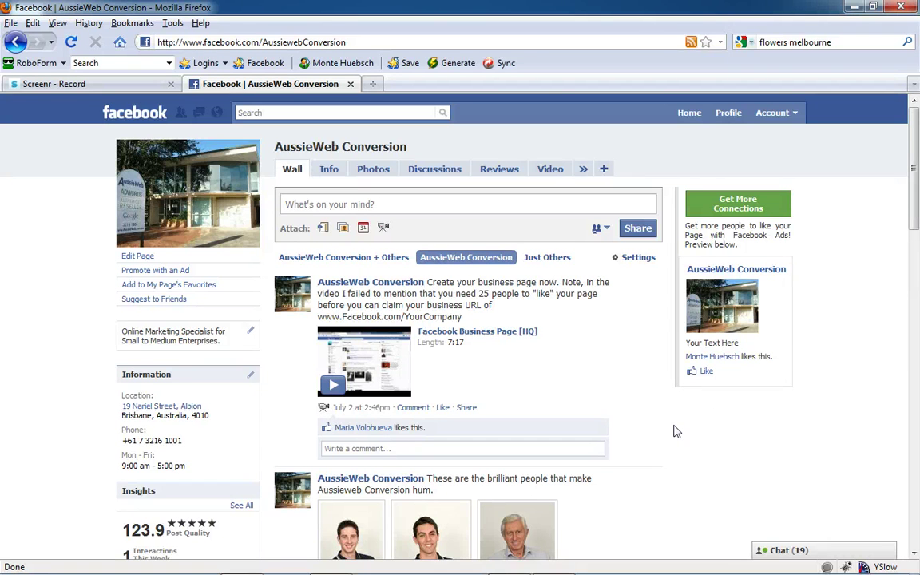
Step: Highlight the page's vanity web address in the address bar and reload the AussieWeb Conversion page
mouse_move(639, 391)
left_click(370, 42)
left_click(370, 42)
left_click_drag(349, 41, 155, 56)
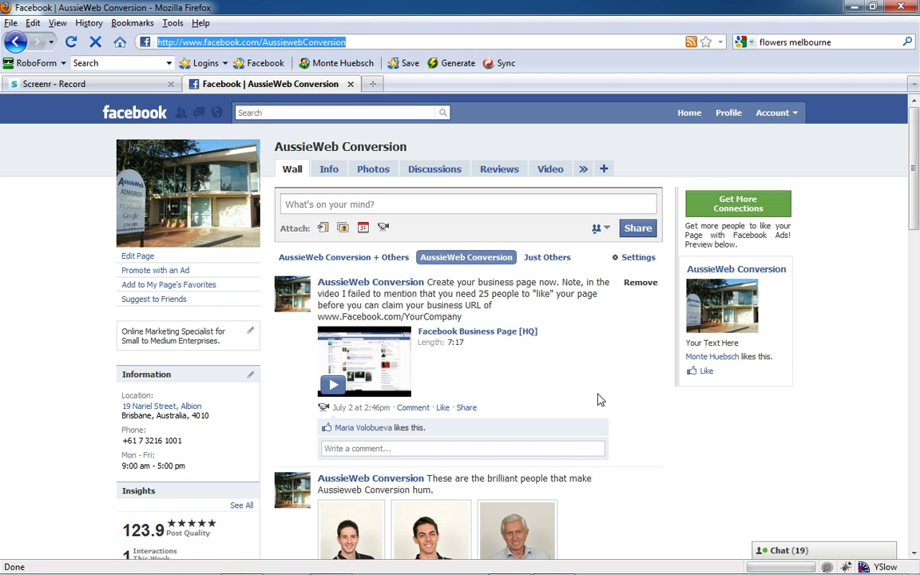
key("Return")
scroll(605, 396, "down", 20)
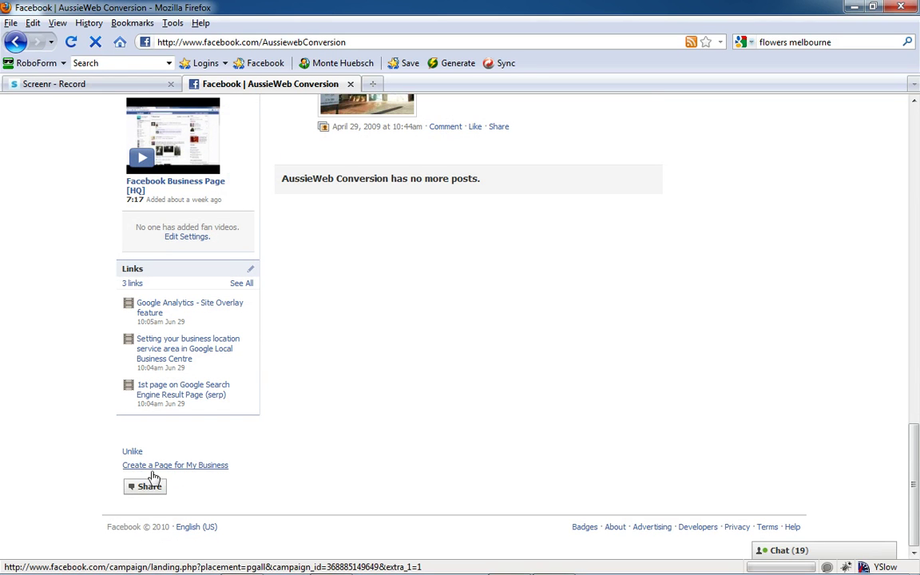
Step: In the Create a Page form, try the Local business and Brand, product, or organization types and their categories
left_click(186, 469)
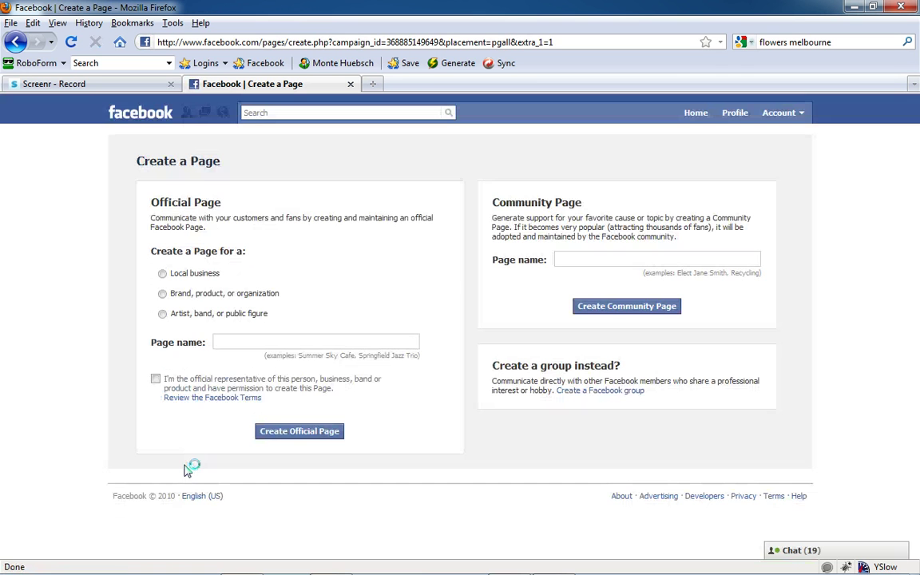
left_click(199, 274)
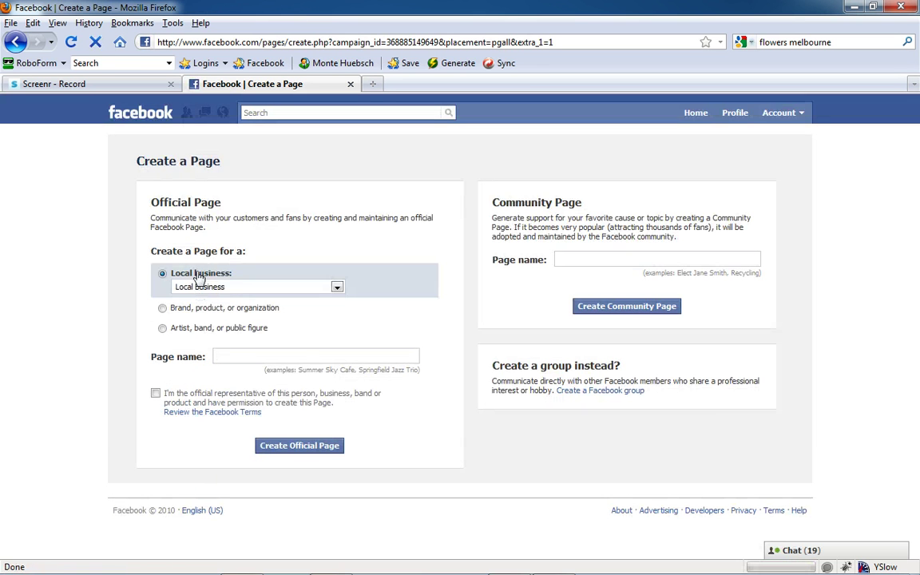
left_click(336, 289)
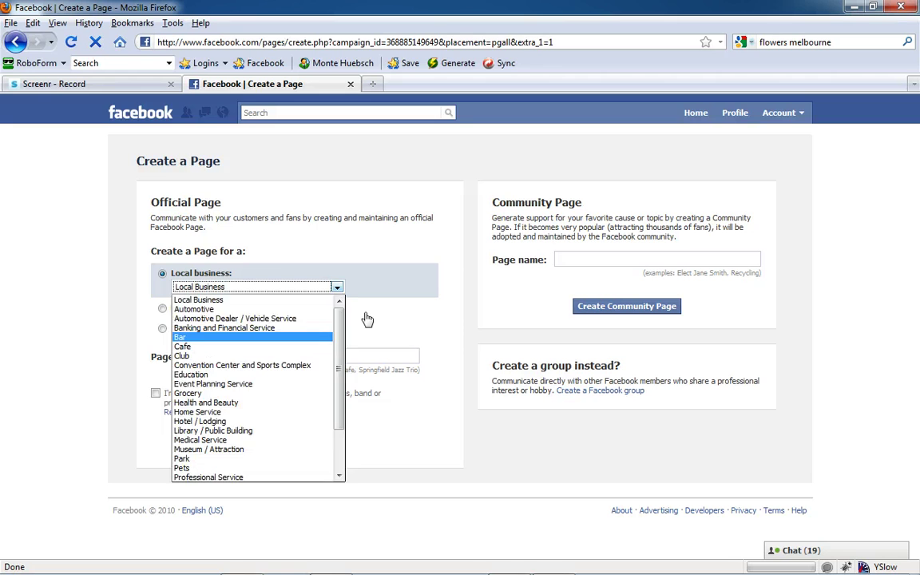
left_click(319, 289)
left_click(162, 307)
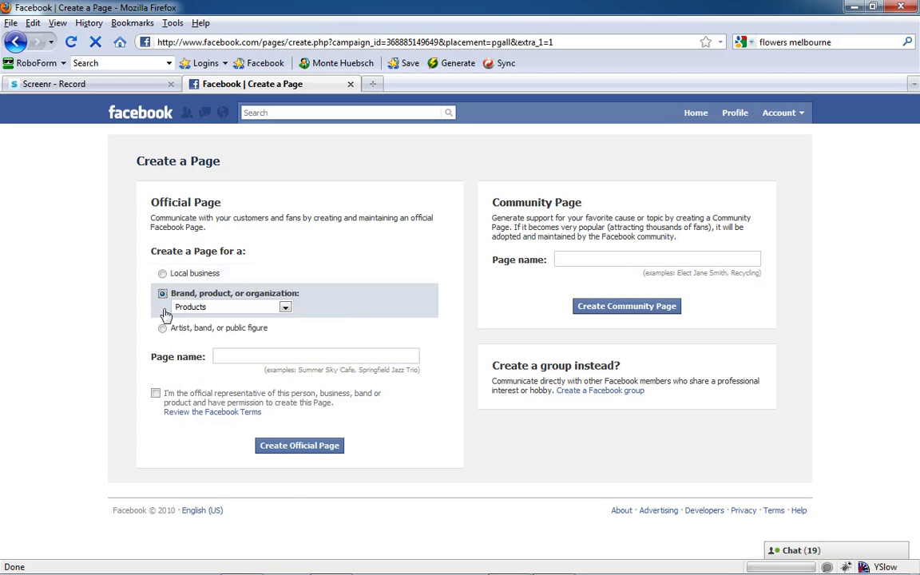
left_click(285, 309)
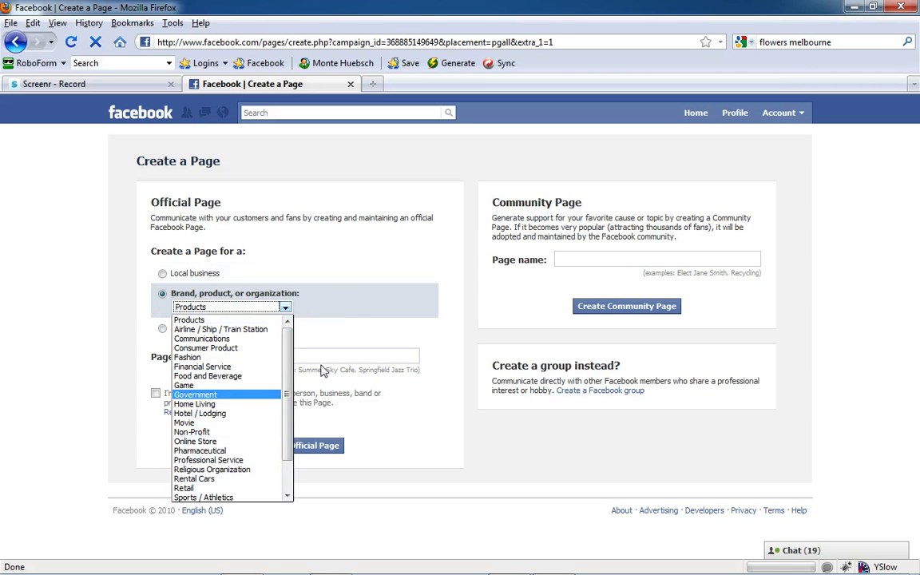
left_click(346, 342)
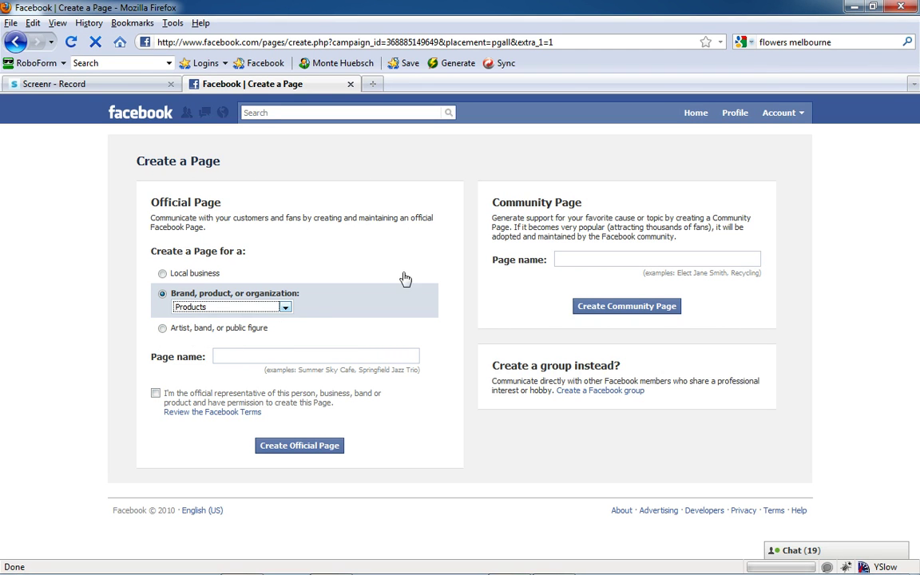
Step: Return to the AussieWeb Conversion page and highlight its 34 People Like This heading
left_click(15, 43)
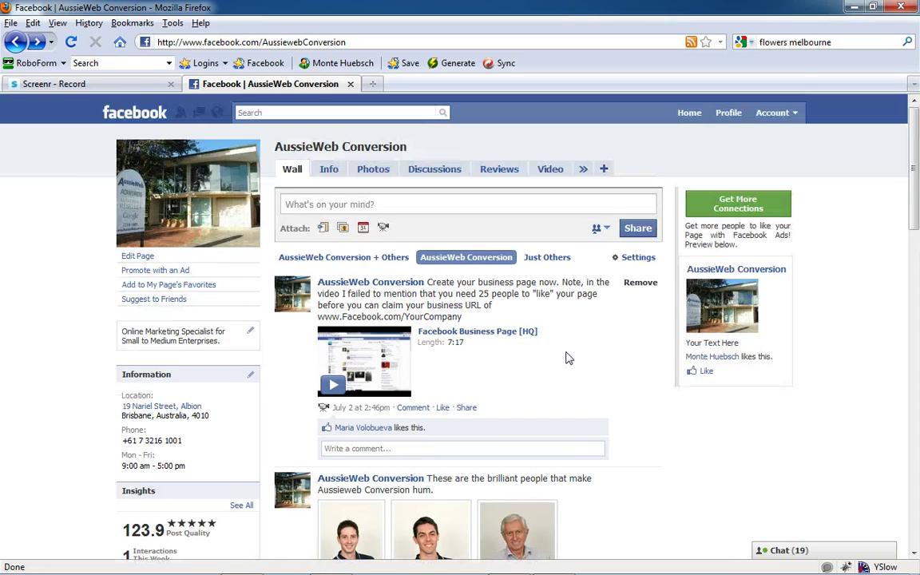
scroll(566, 358, "down", 5)
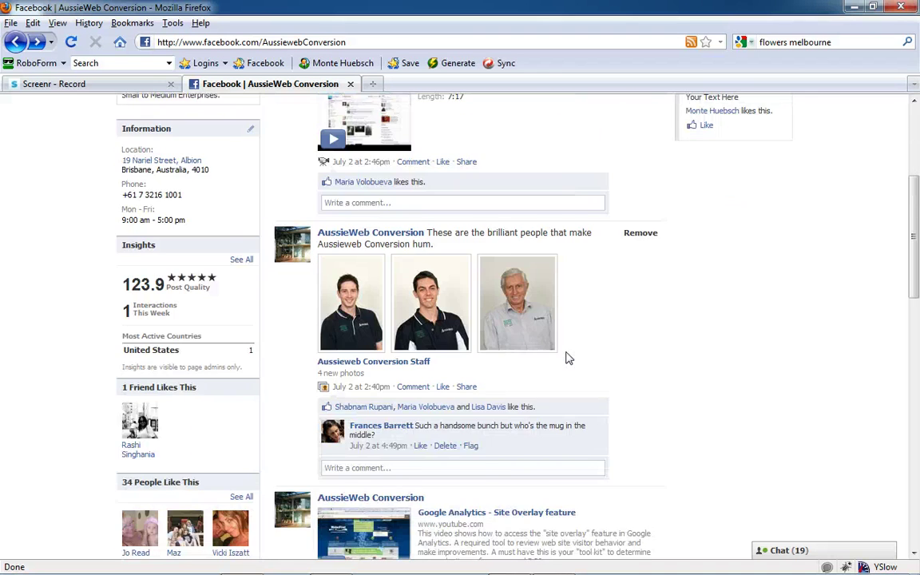
scroll(565, 357, "down", 3)
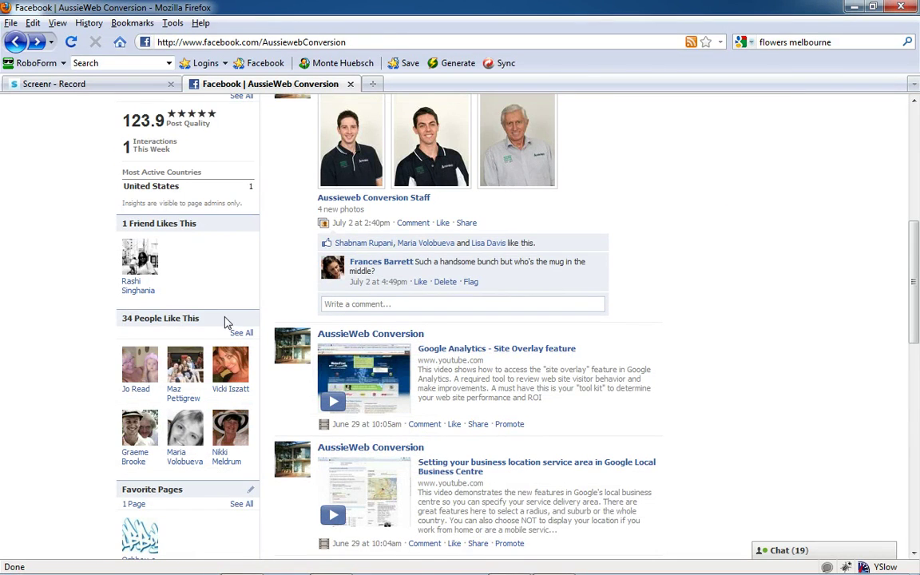
left_click_drag(226, 321, 124, 317)
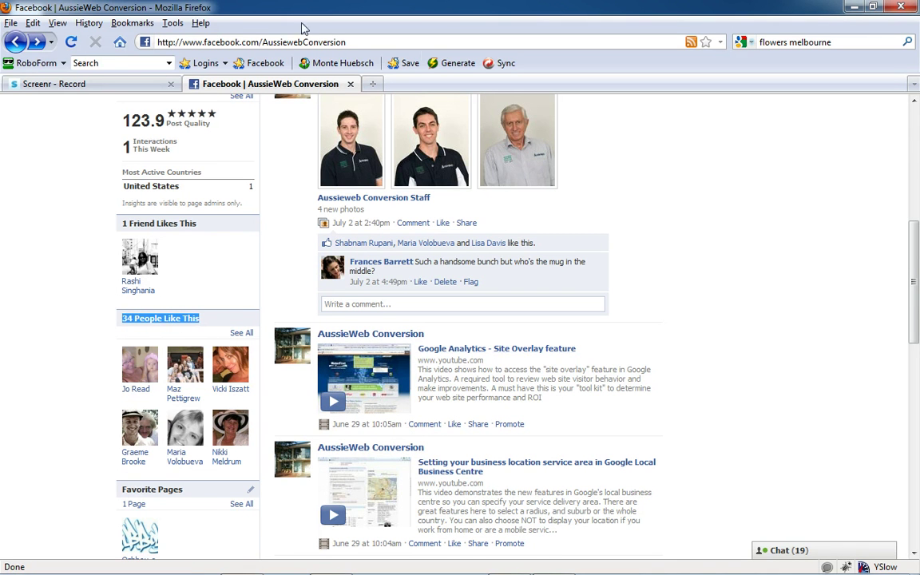
Step: Highlight the page's full web address again, then clear the selection
left_click(403, 42)
left_click(410, 43)
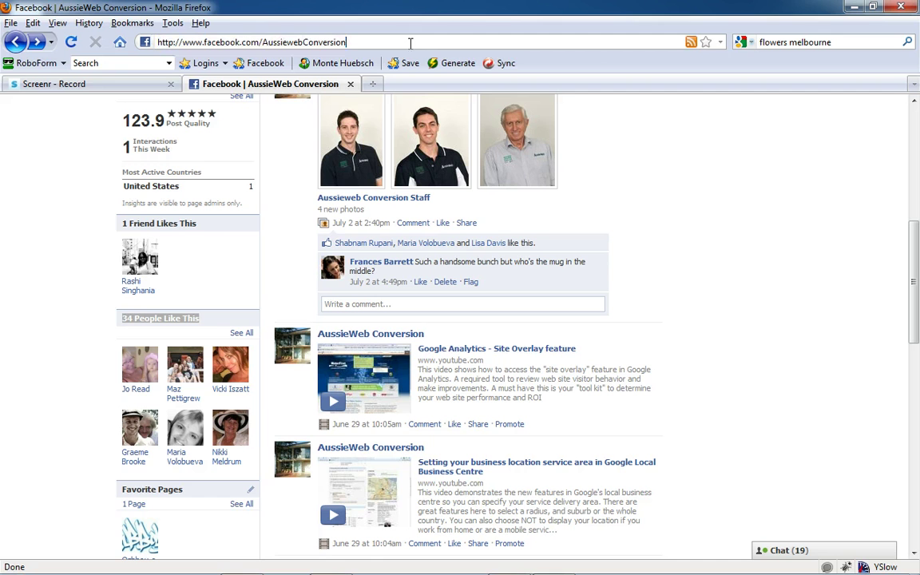
left_click_drag(410, 42, 136, 42)
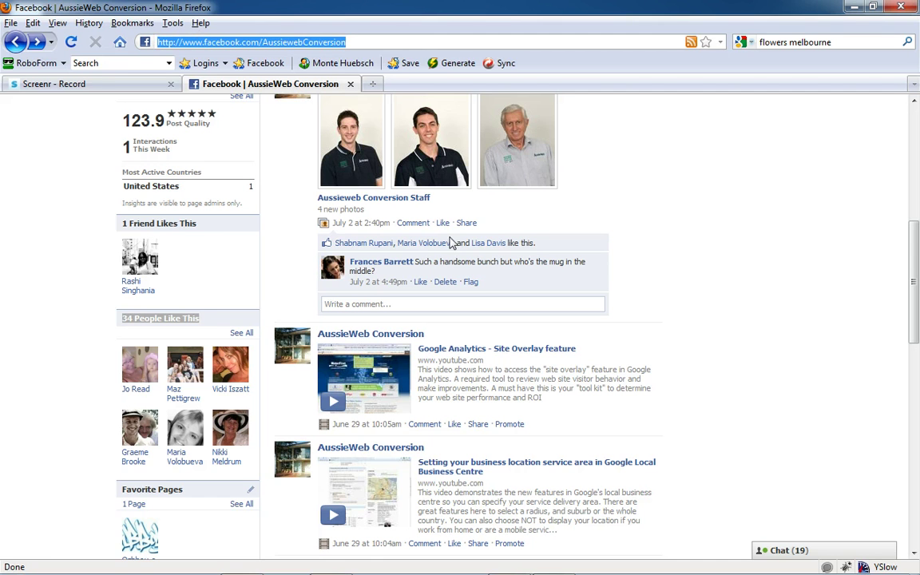
left_click(648, 301)
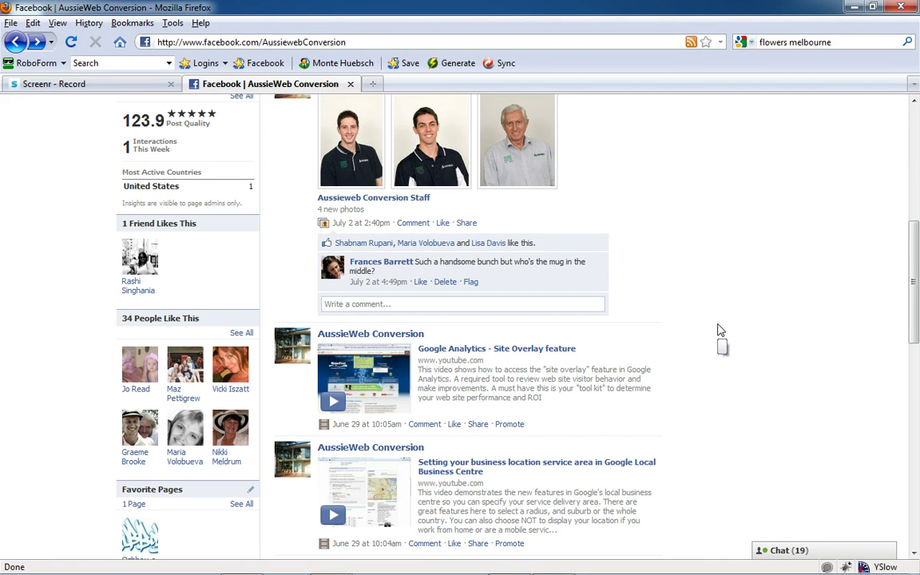
Step: Open the Aussieweb Conversion Staff photo album, then return to the business page
scroll(719, 330, "up", 9)
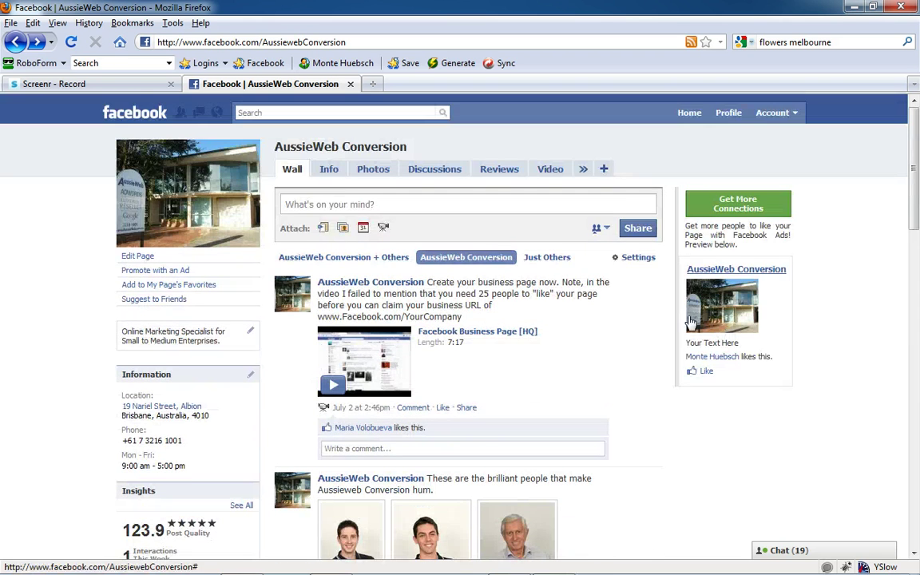
scroll(651, 360, "down", 5)
scroll(651, 359, "down", 2)
scroll(651, 359, "up", 7)
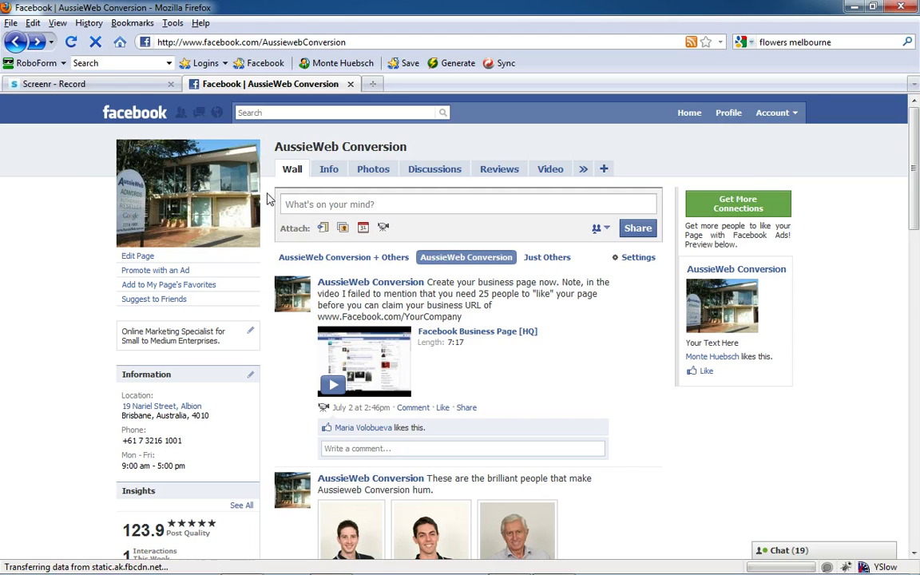
scroll(600, 372, "down", 2)
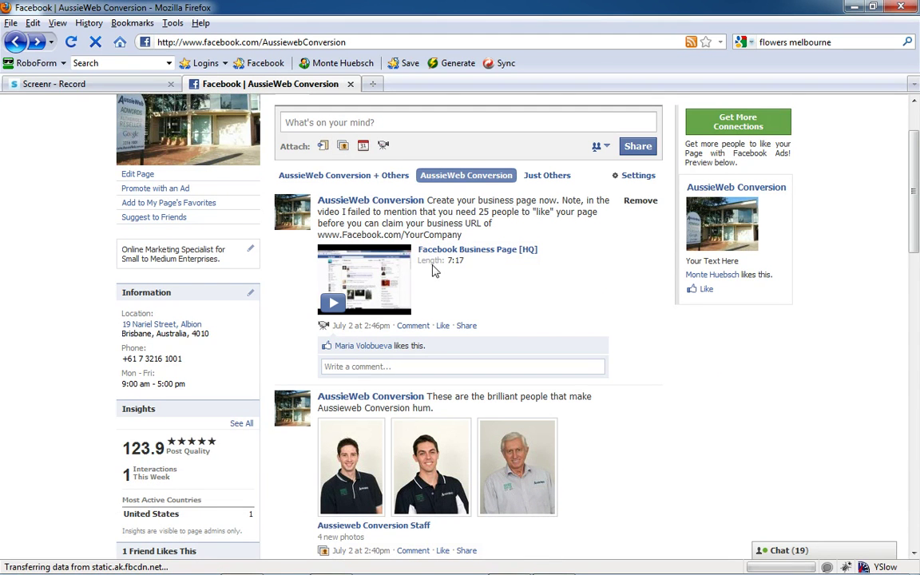
scroll(587, 274, "down", 4)
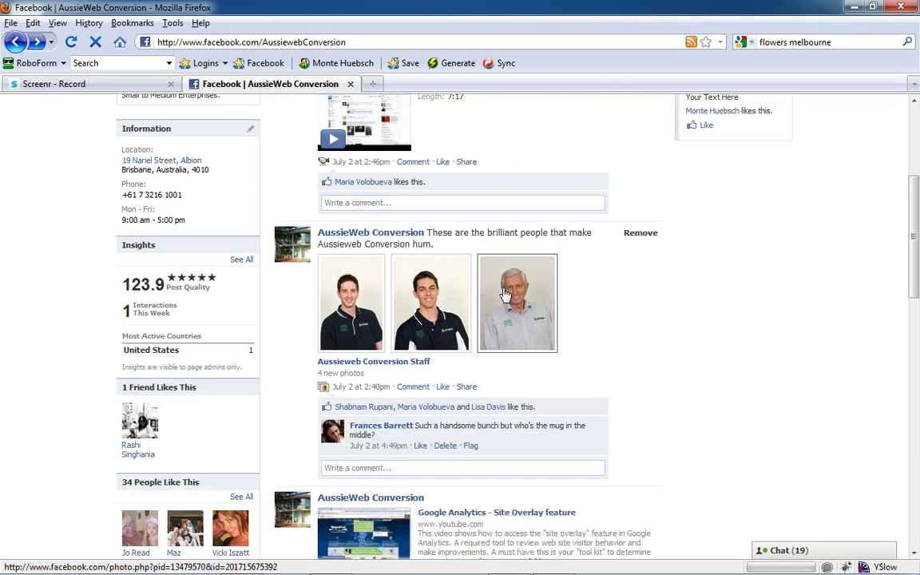
left_click(398, 366)
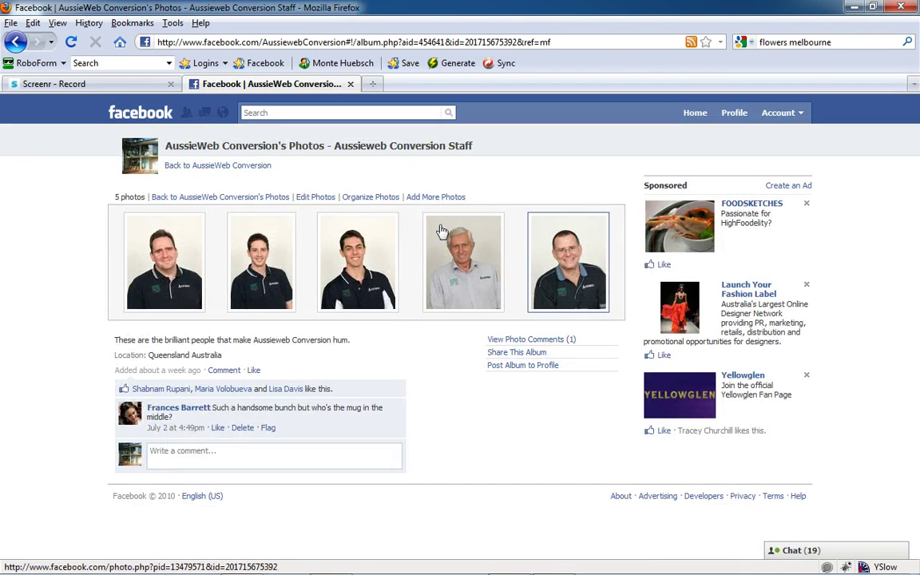
left_click(17, 44)
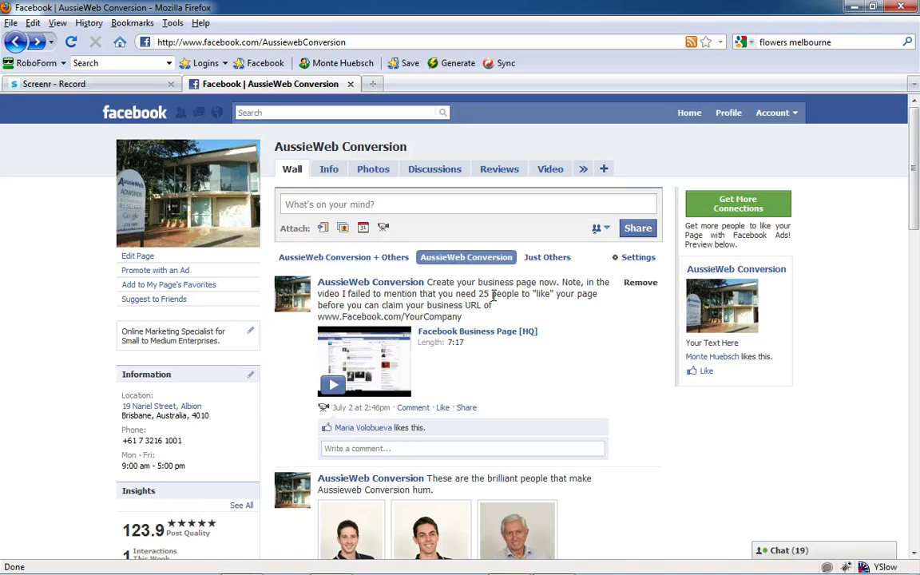
Step: View the Info, Photos, Discussions and empty Reviews tabs, ending on the Video tab's 7:17 video
left_click(329, 172)
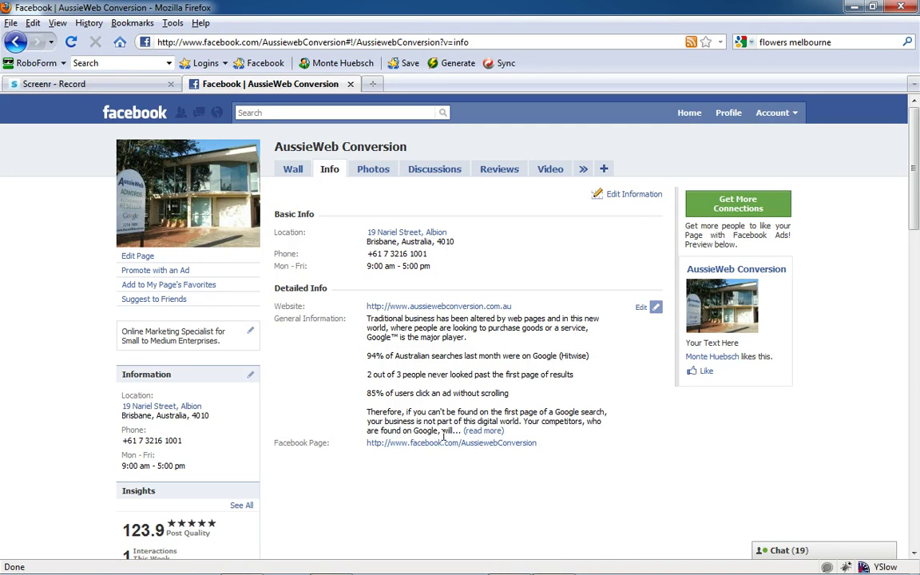
left_click(375, 174)
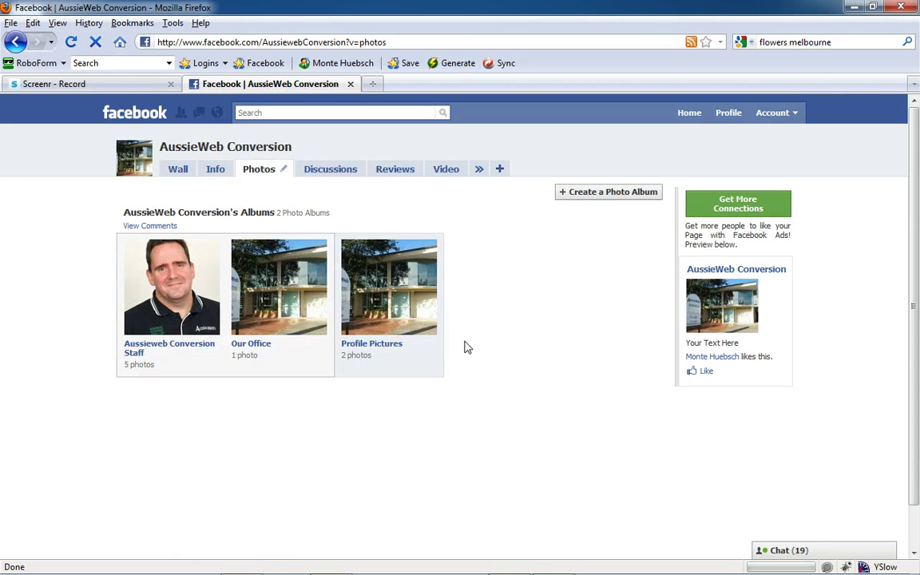
left_click(346, 171)
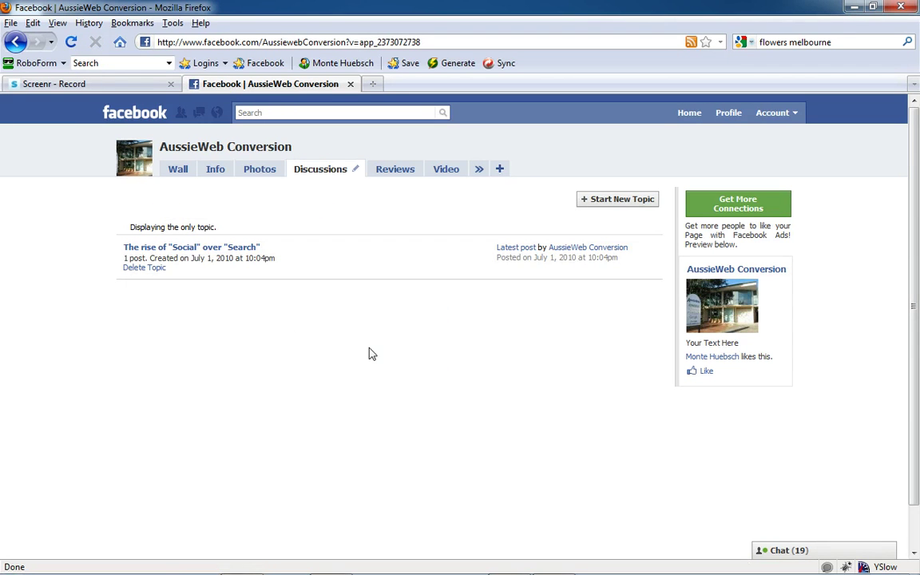
left_click(402, 174)
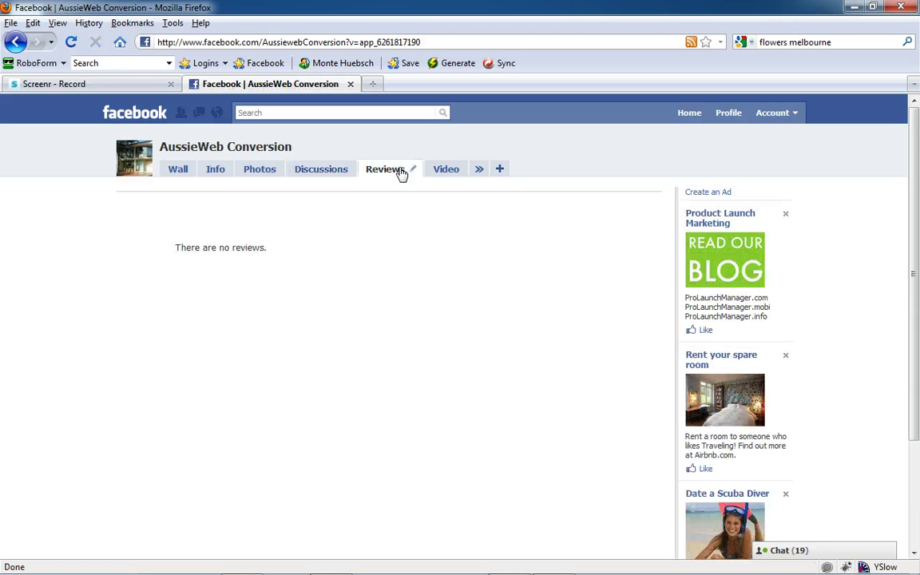
left_click(449, 175)
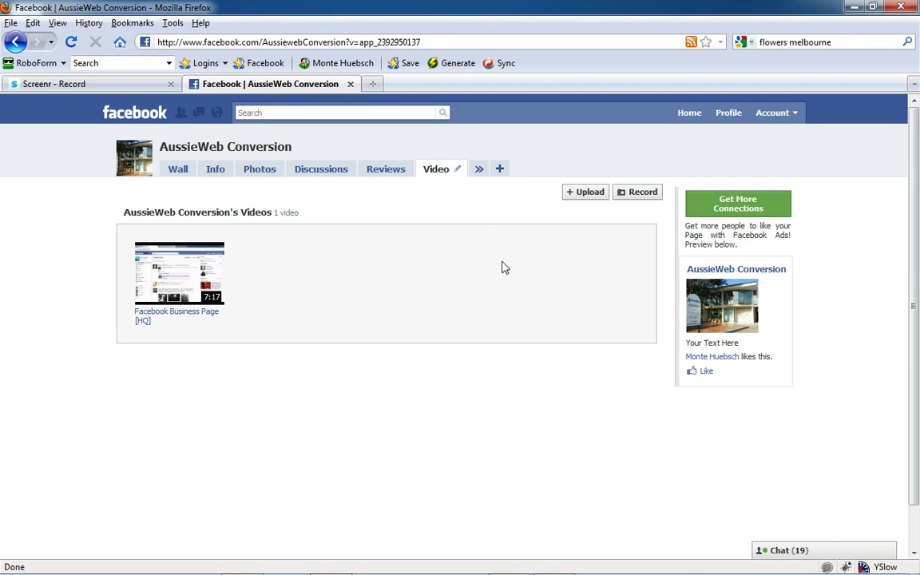
Step: Switch to the Wall and scroll through its posts, ending at the top with the 7:17 video post
left_click(177, 168)
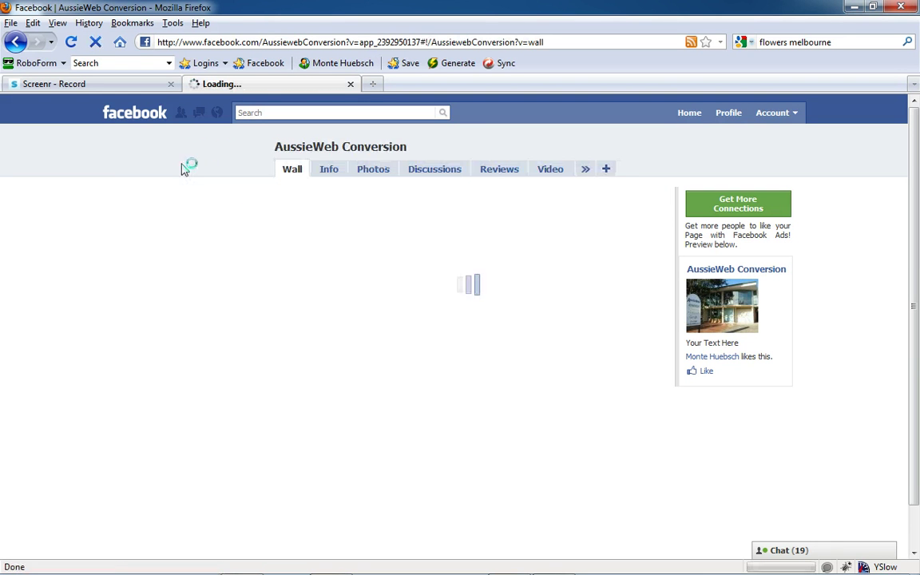
scroll(447, 357, "down", 10)
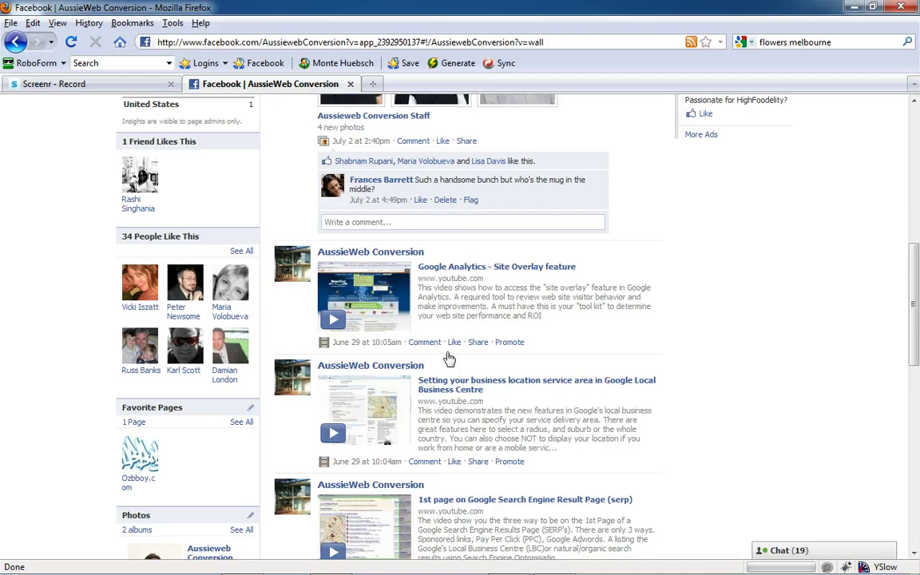
scroll(447, 357, "up", 15)
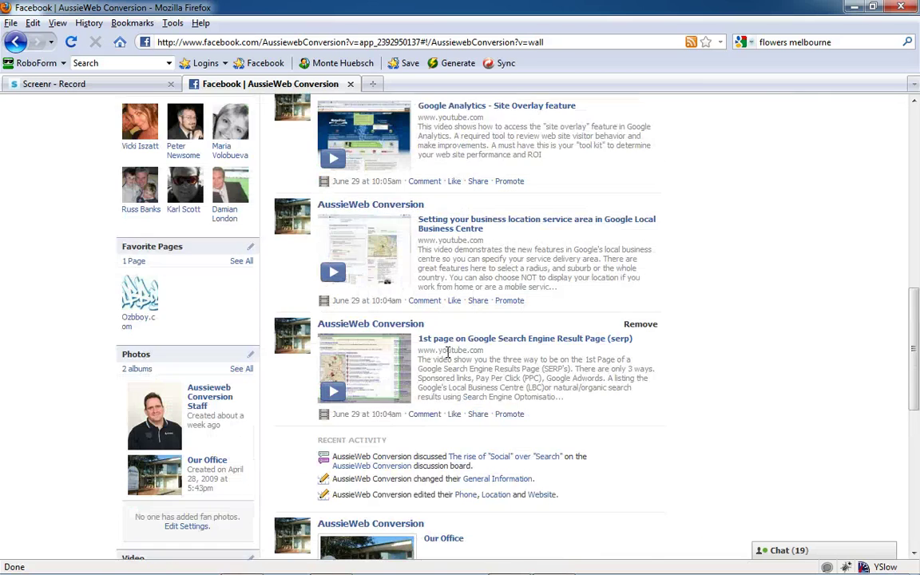
scroll(450, 360, "up", 3)
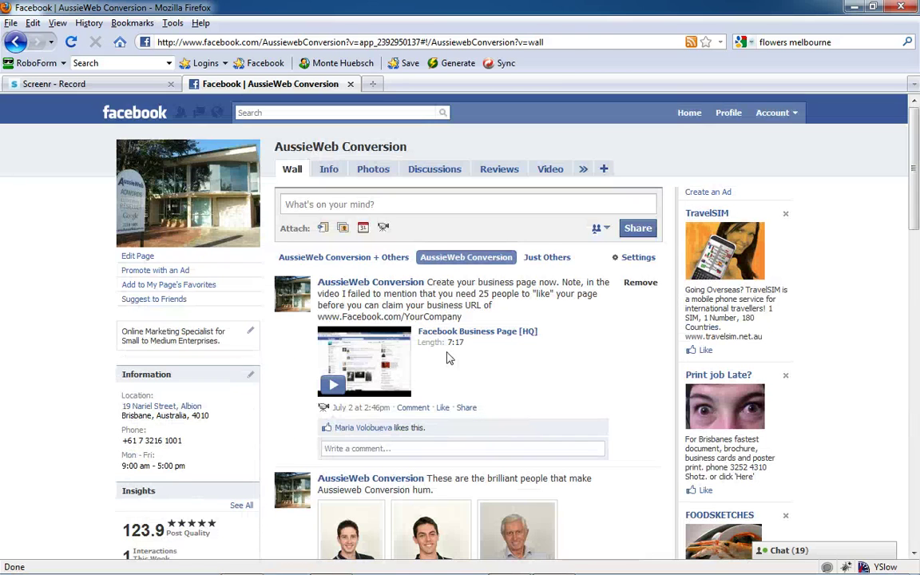
scroll(463, 294, "down", 2)
scroll(462, 294, "up", 2)
scroll(495, 382, "down", 6)
scroll(383, 399, "down", 5)
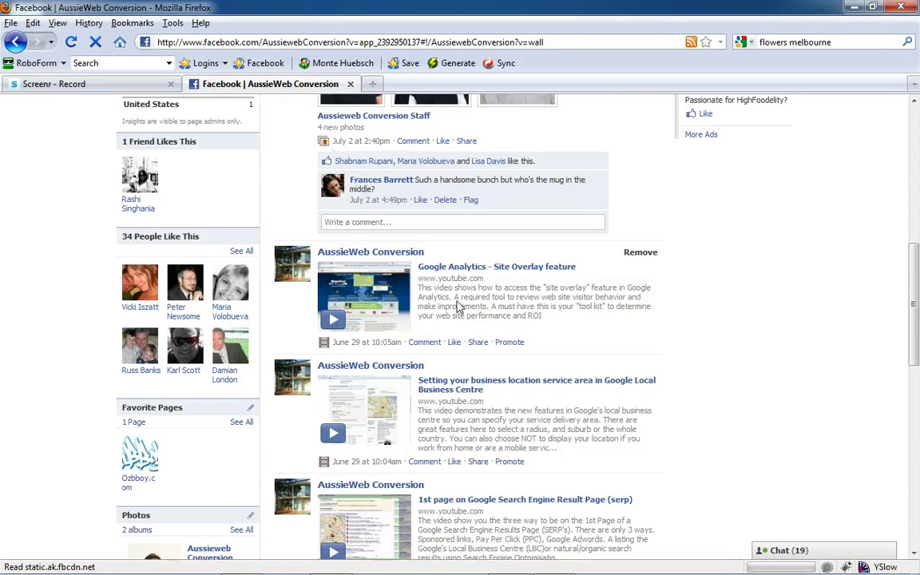
scroll(576, 353, "up", 10)
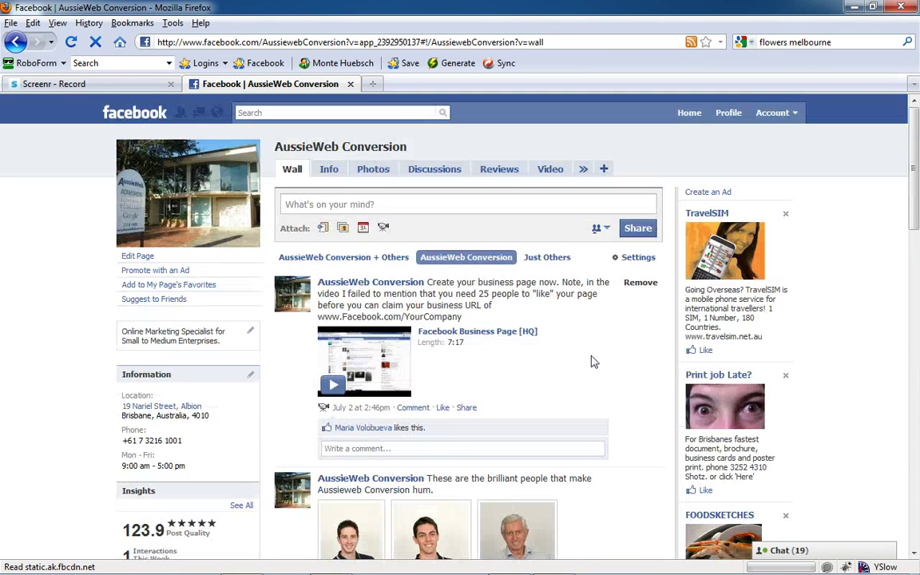